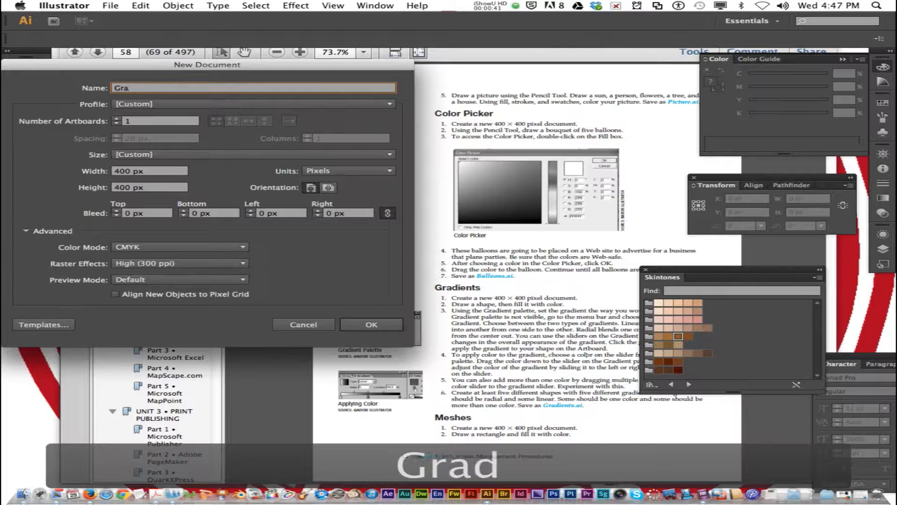
Name the new document Gradients and create it with its 400 × 400 px artboard
type("ients")
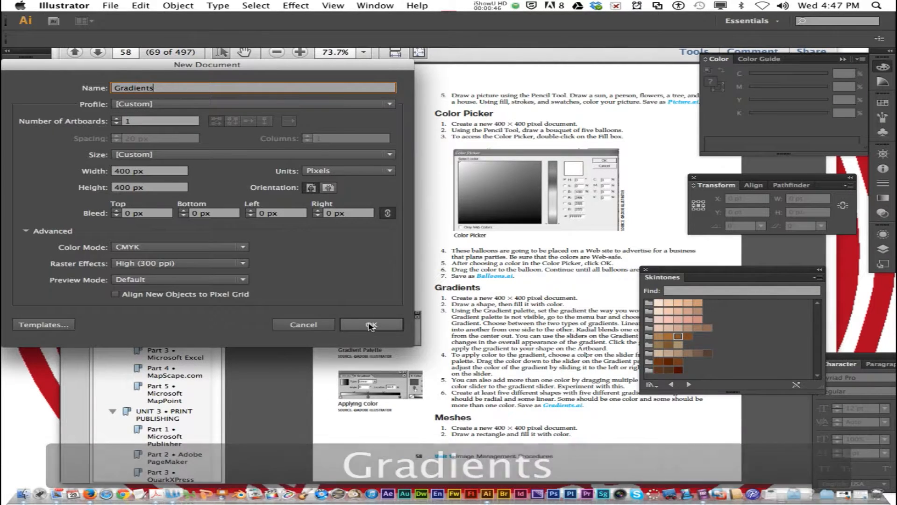
key("Return")
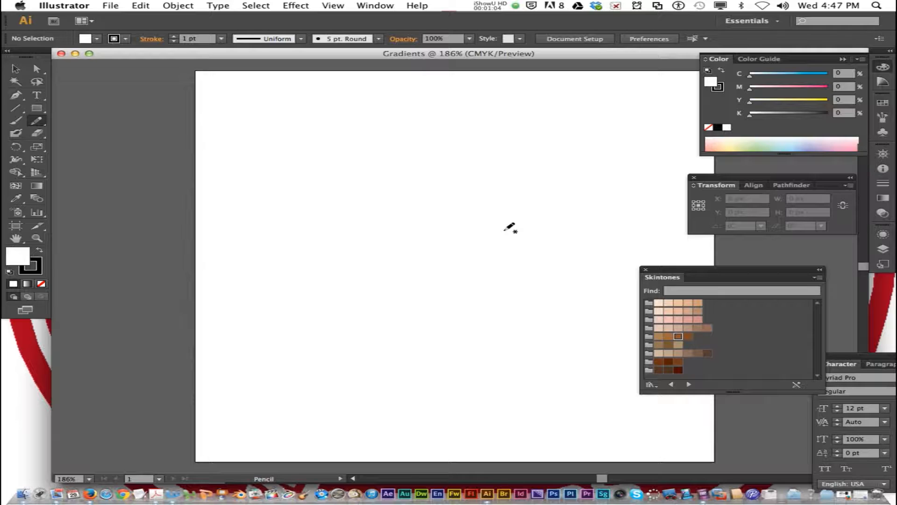
Show the Gradient settings and apply a white-to-black Linear gradient to the fill
left_click(382, 8)
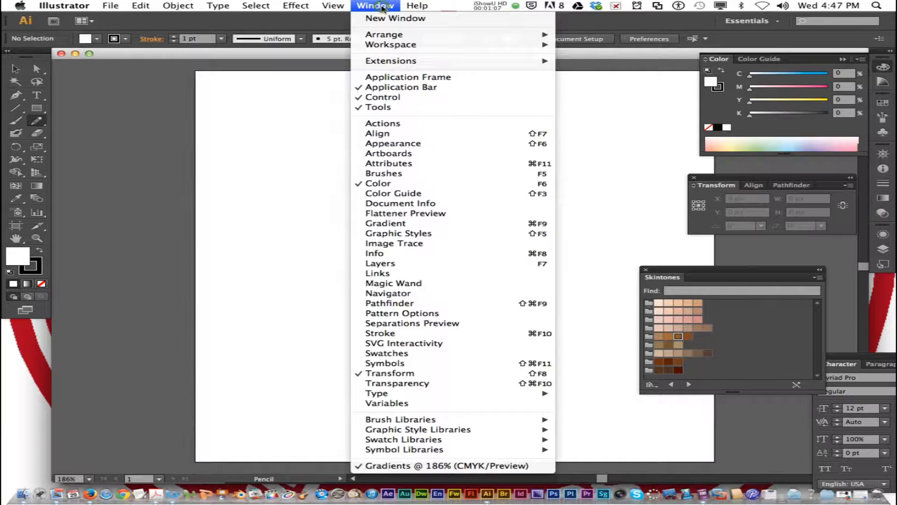
left_click(451, 229)
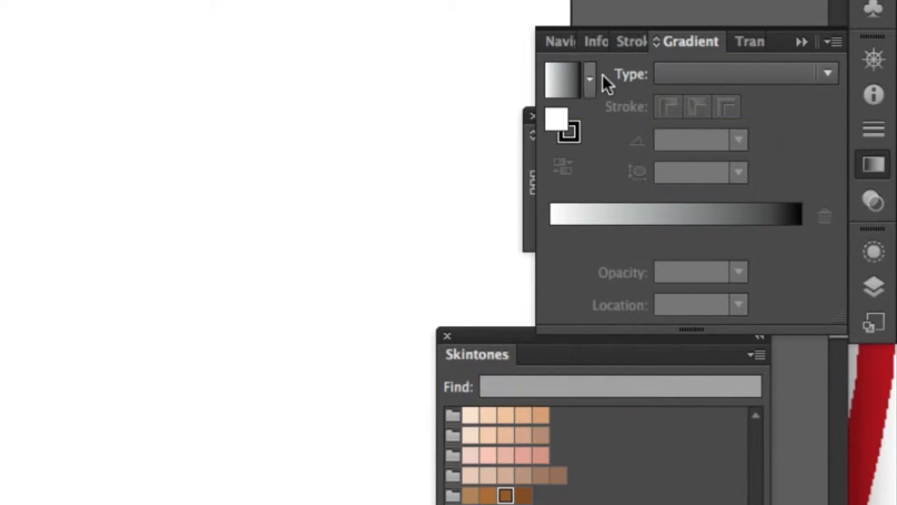
left_click(688, 77)
left_click(692, 101)
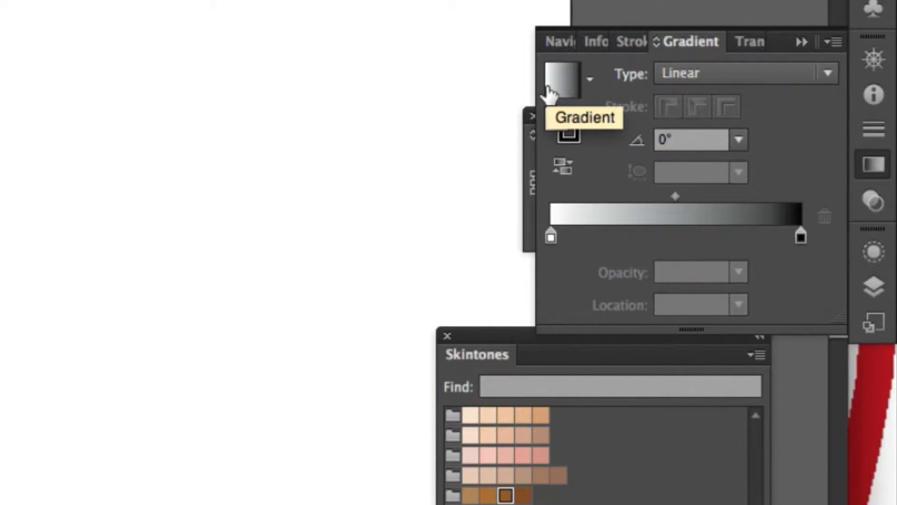
left_click(576, 89)
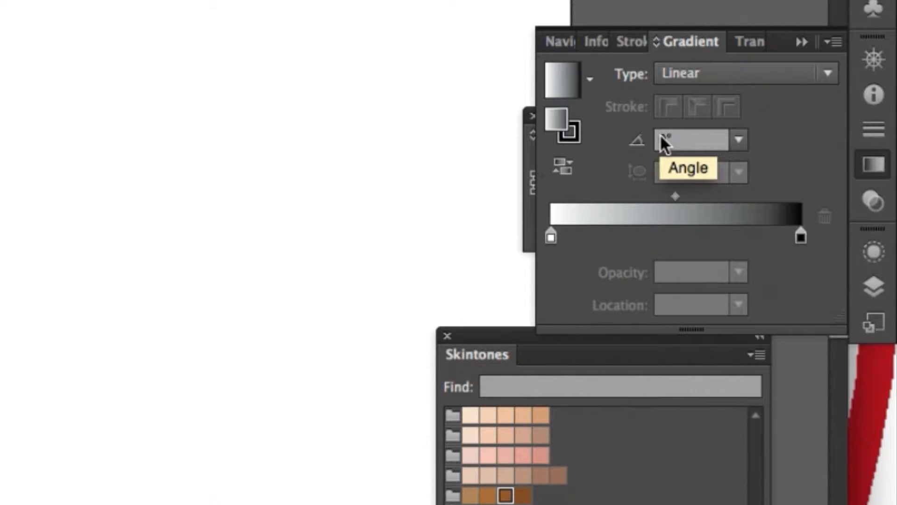
Switch the fill gradient to Radial and color its white starting stop medium blue
left_click(702, 73)
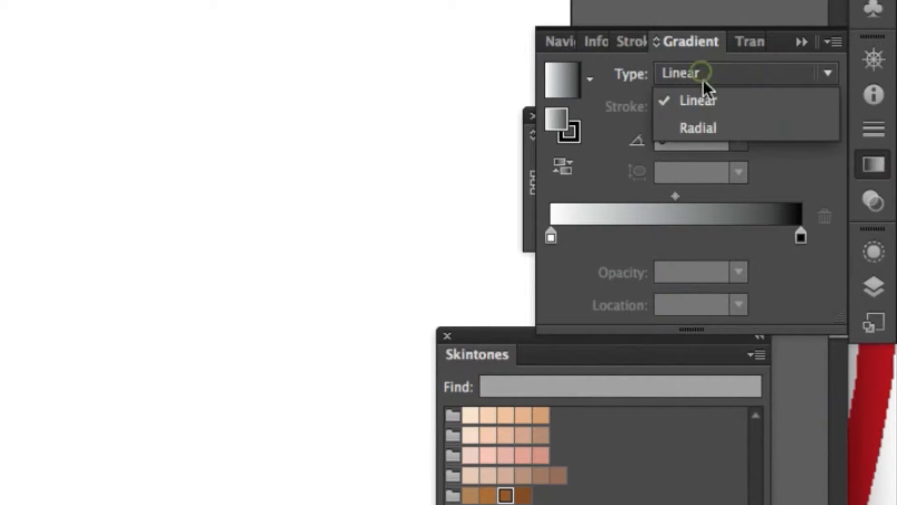
left_click(707, 124)
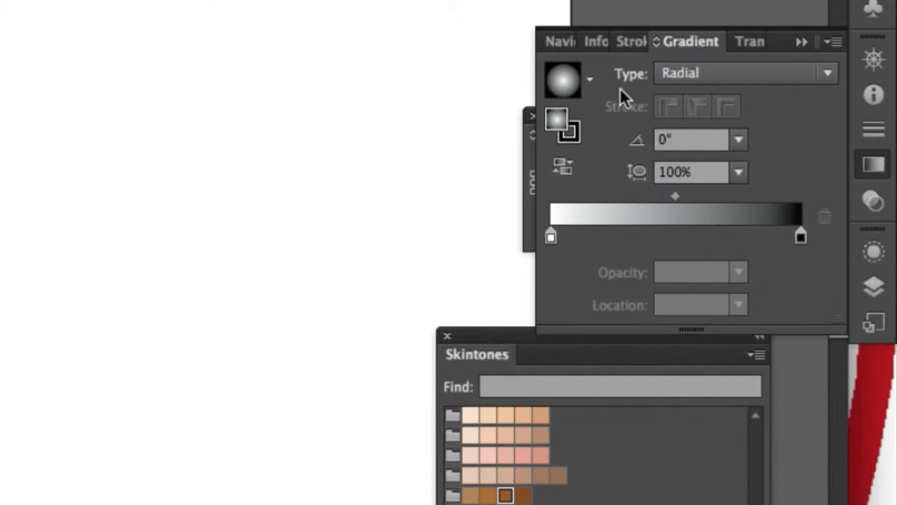
mouse_move(550, 235)
left_mouse_down()
mouse_move(599, 236)
mouse_move(549, 238)
left_mouse_up()
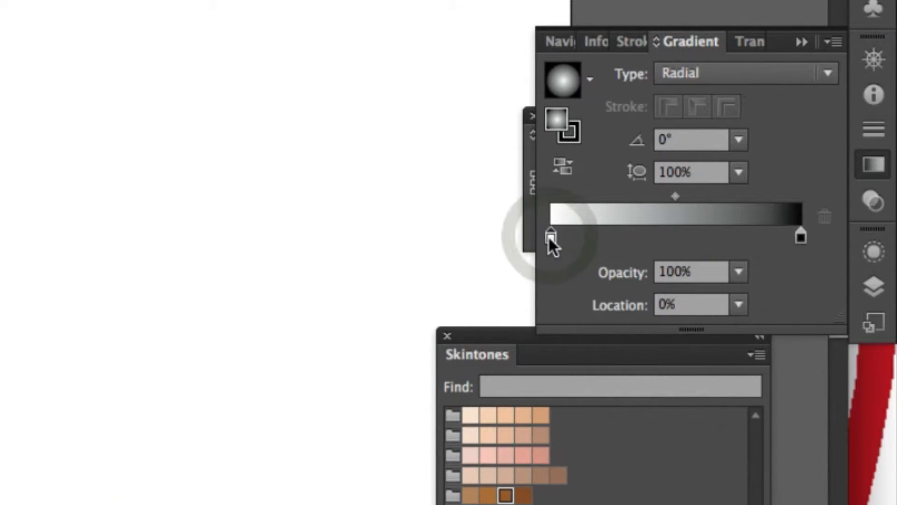
double_click(551, 235)
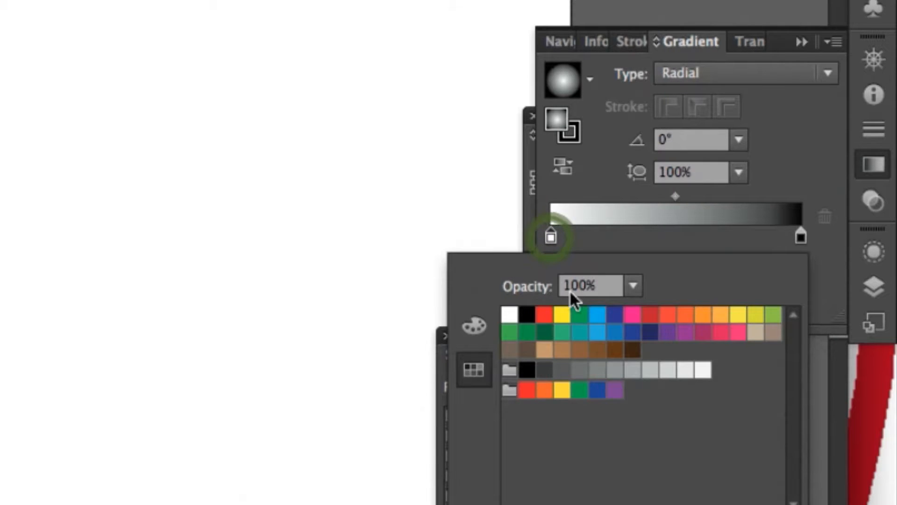
left_click(616, 332)
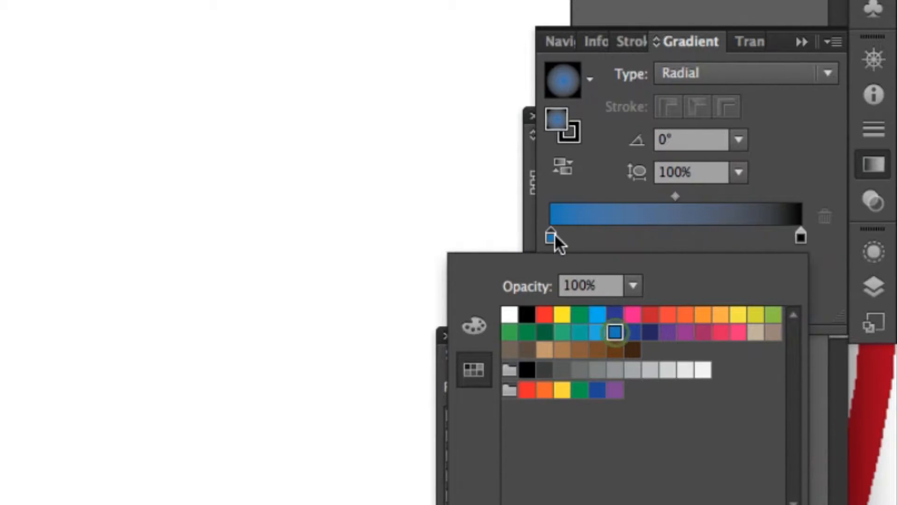
Change the gradient's black end stop to the orange swatch C=0 M=35 Y=85 K=0
left_click(801, 231)
left_click(802, 237)
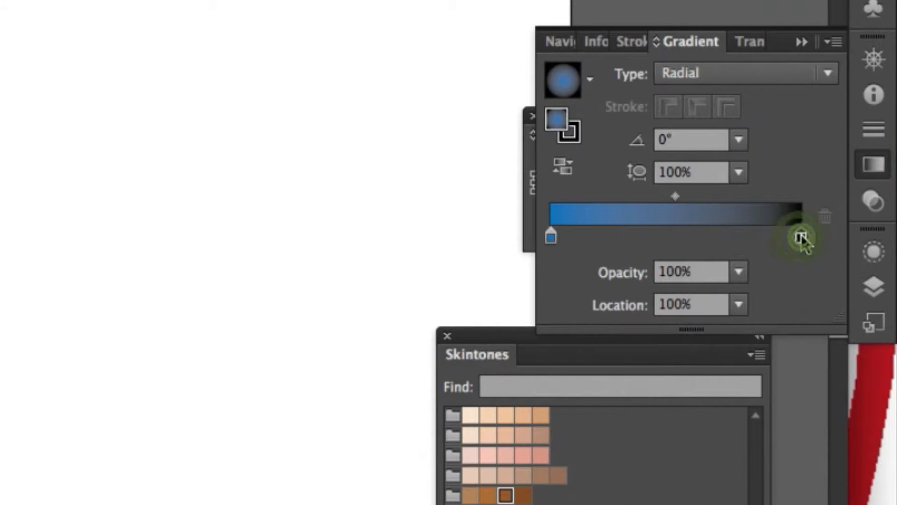
double_click(801, 237)
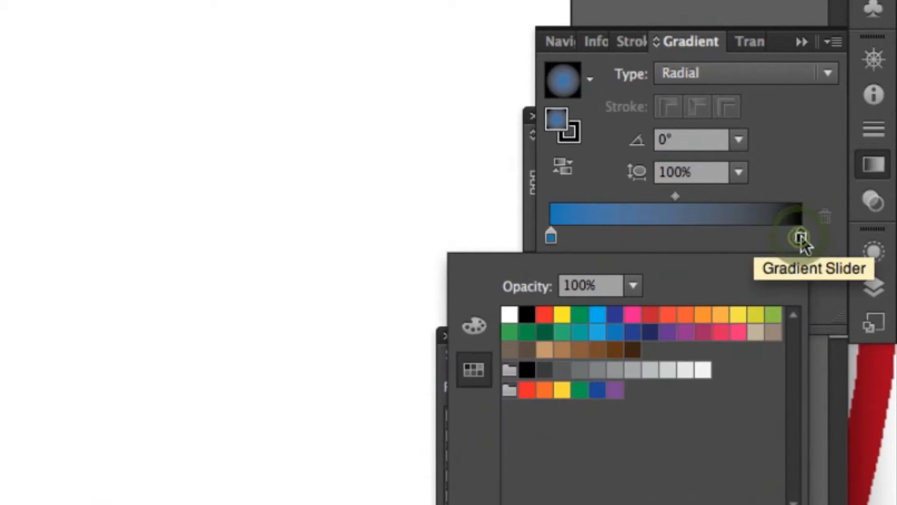
left_click(722, 316)
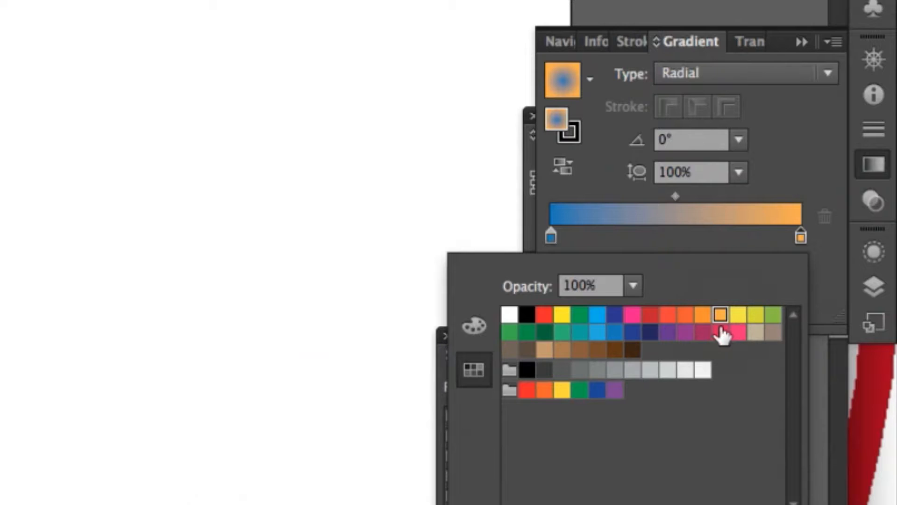
left_click(738, 240)
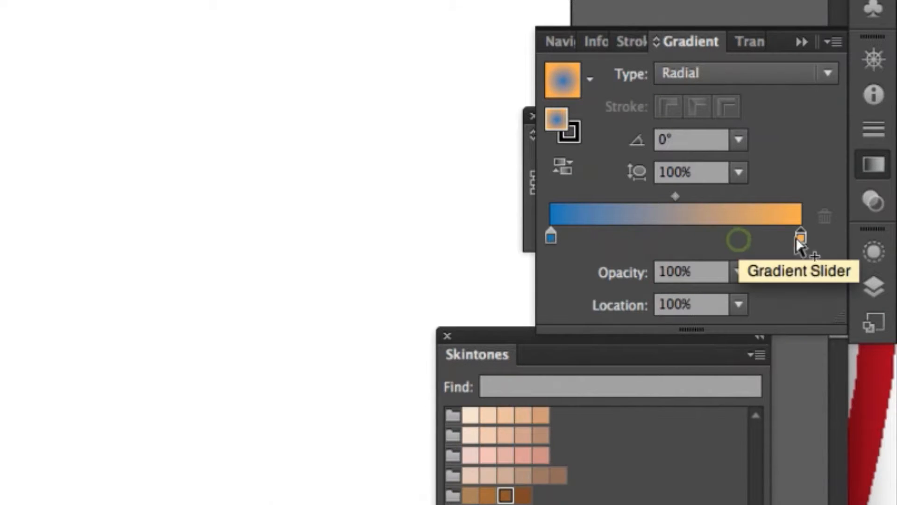
Move the orange stop inward and the blue stop to about 28%, and set the gradient type to Linear
left_click_drag(801, 237, 724, 238)
left_click_drag(550, 238, 620, 239)
left_click(722, 72)
left_click(710, 99)
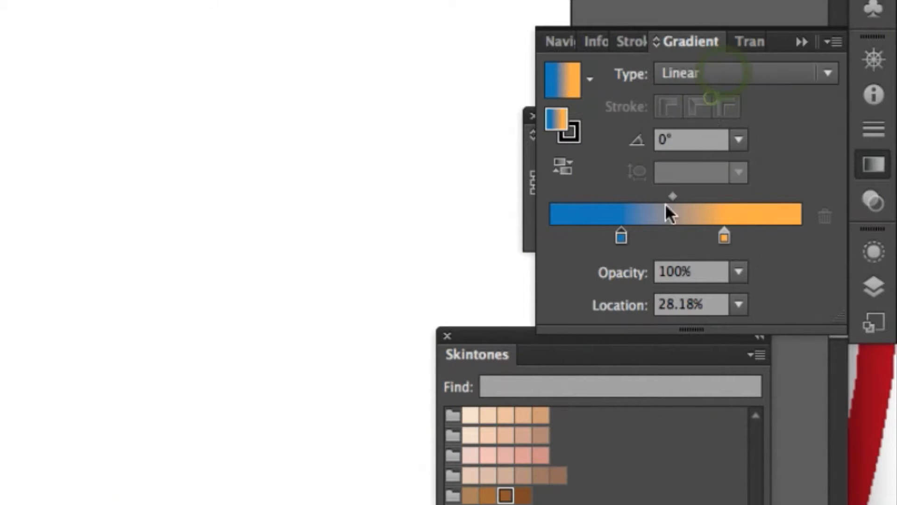
Add a dark navy color stop at about 49% and move the blue and orange stops farther outward from it
left_click(672, 236)
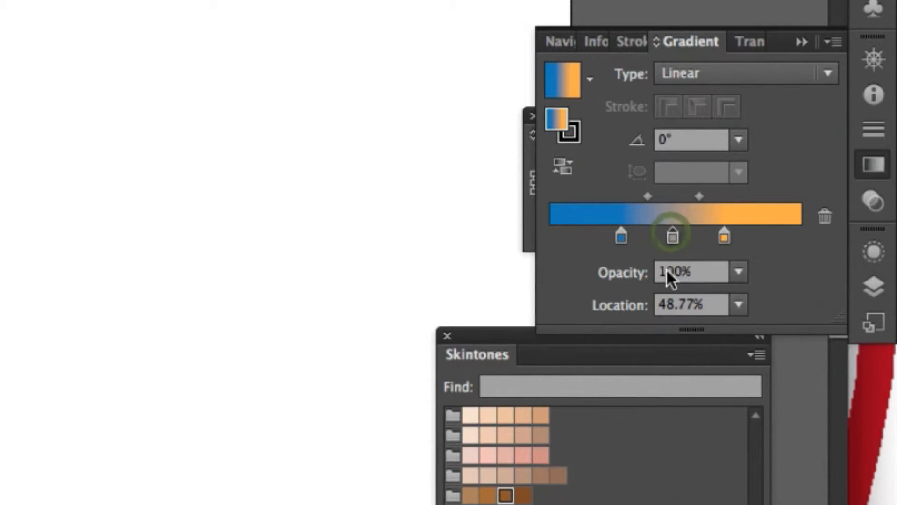
double_click(673, 236)
left_click(650, 332)
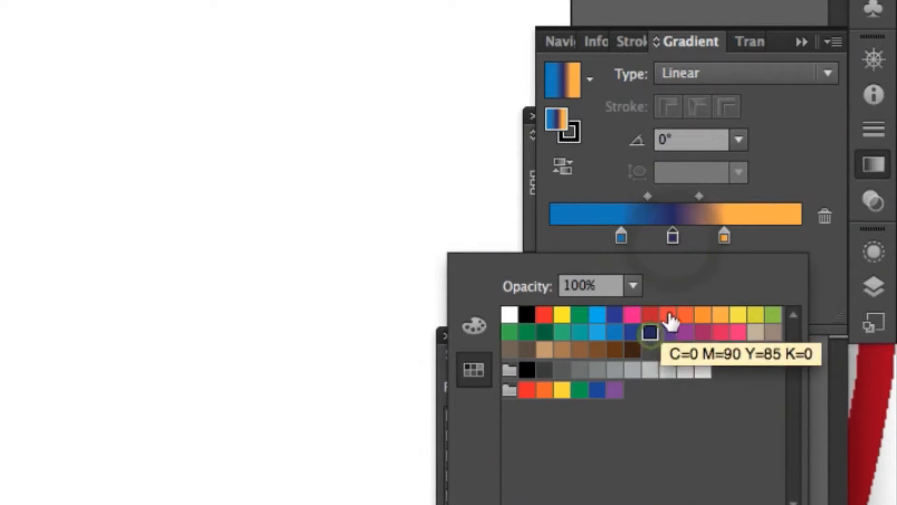
left_click(620, 236)
left_click_drag(619, 237, 600, 238)
left_click_drag(724, 237, 763, 237)
Set the opacity of the gradient's middle navy stop to 20%
double_click(672, 238)
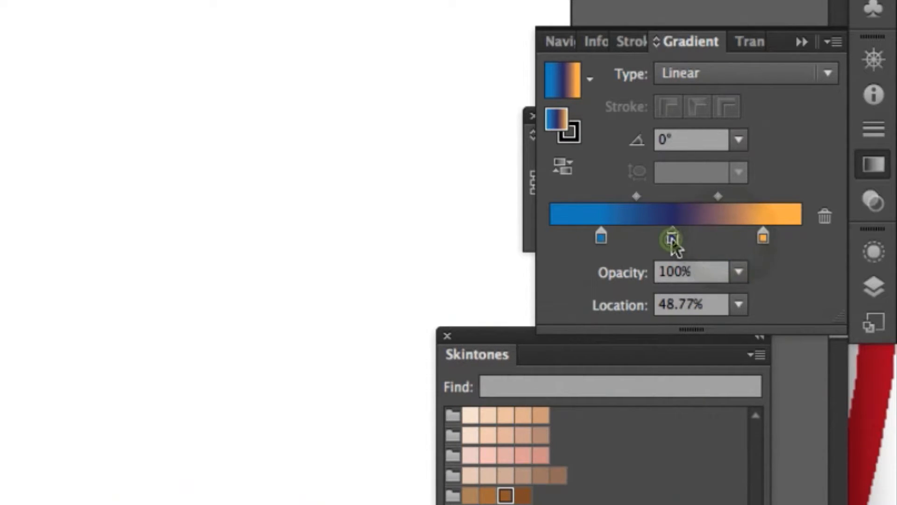
left_click(633, 286)
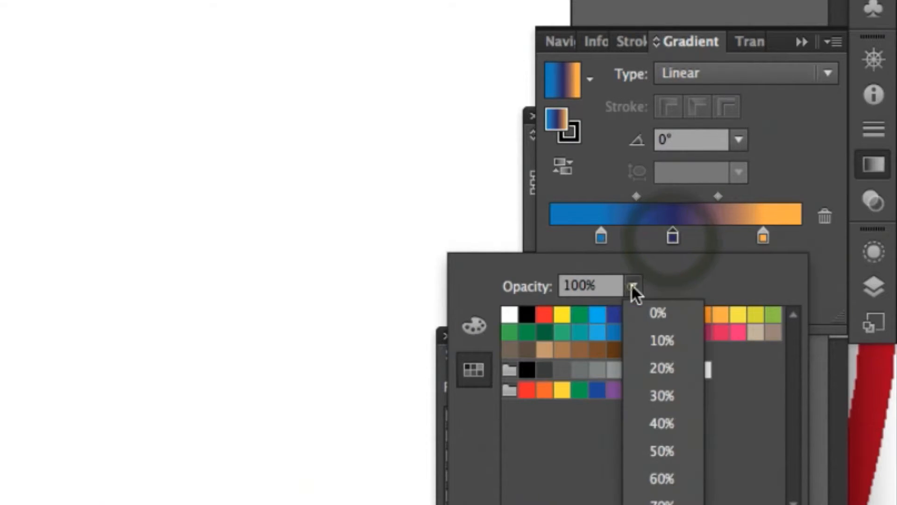
left_click(660, 367)
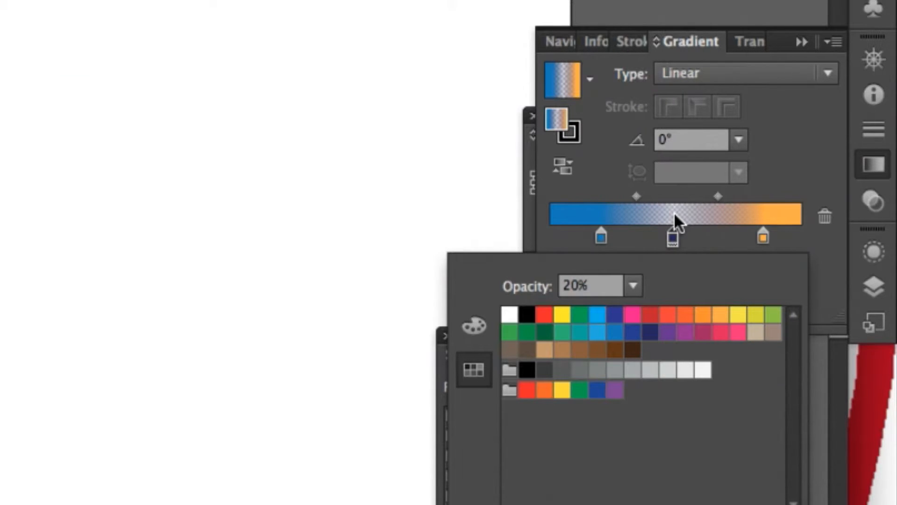
key("super+z")
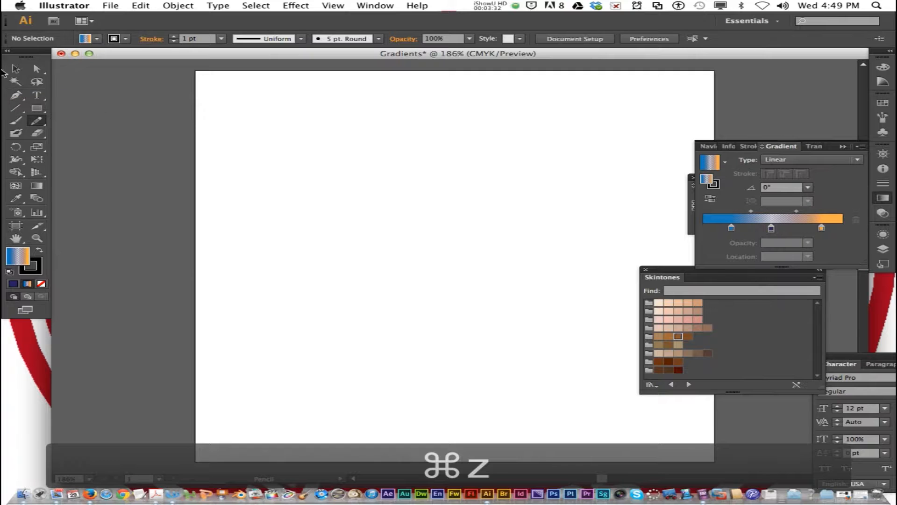
Draw a gradient-filled rectangle in the upper-left area of the artboard
left_click(44, 110)
left_click_drag(244, 132, 402, 247)
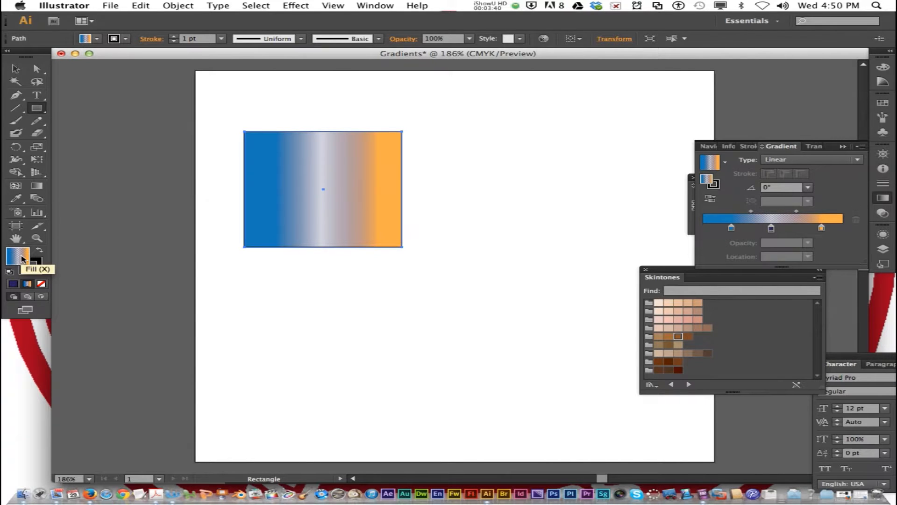
Try replacing the rectangle's gradient with a solid Color Picker fill, and undo the fill change
double_click(24, 265)
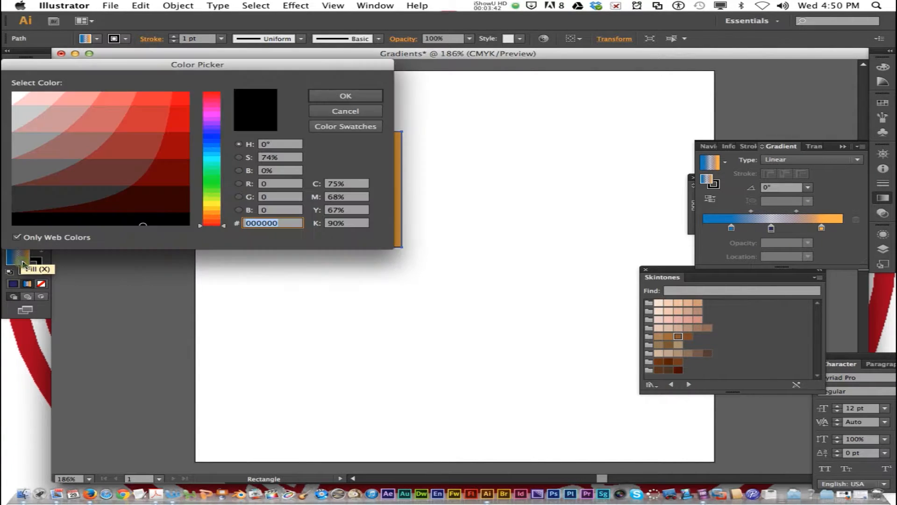
left_click(211, 171)
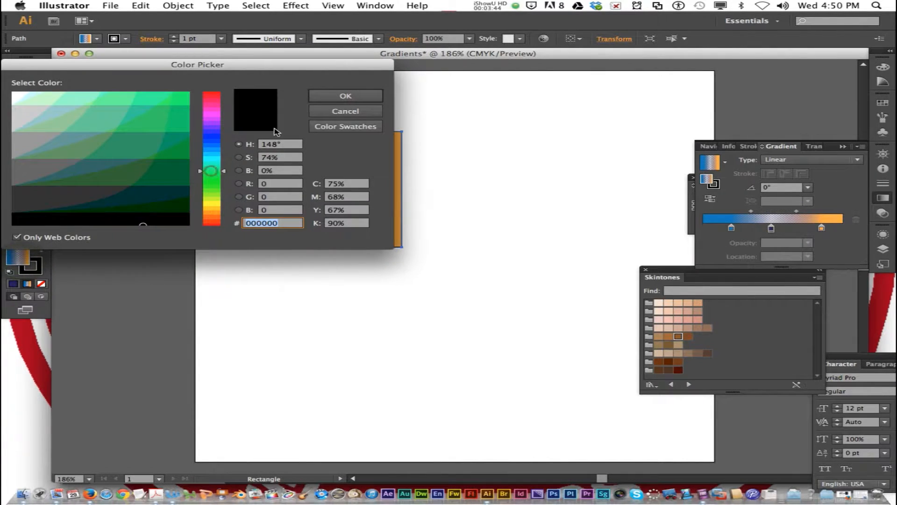
left_click(345, 97)
key("super+z")
left_click(302, 188)
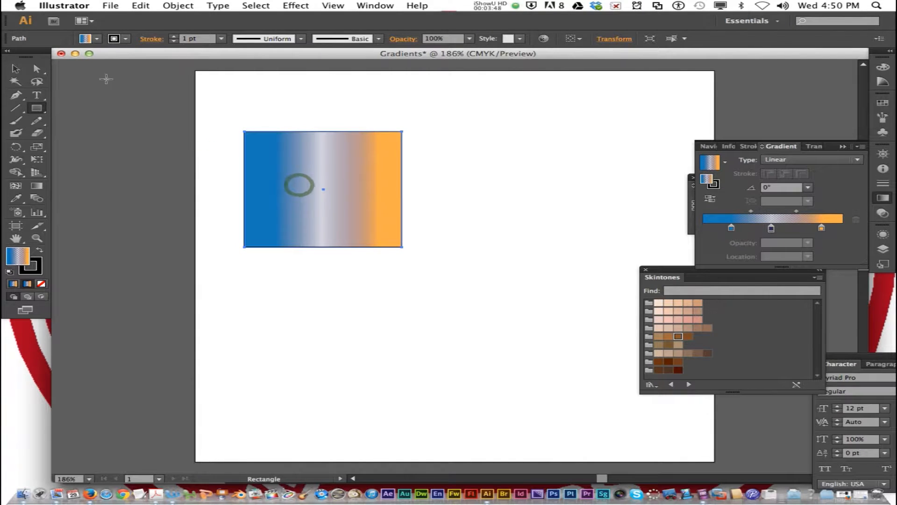
Fill the rectangle with the solid bright blue swatch, and reapply the blue-to-orange linear gradient
left_click(98, 40)
left_click(79, 57)
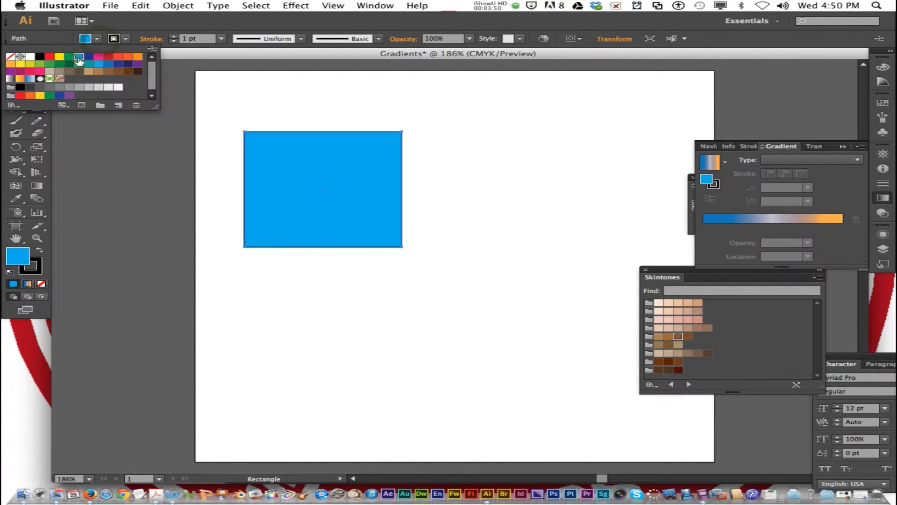
left_click(286, 94)
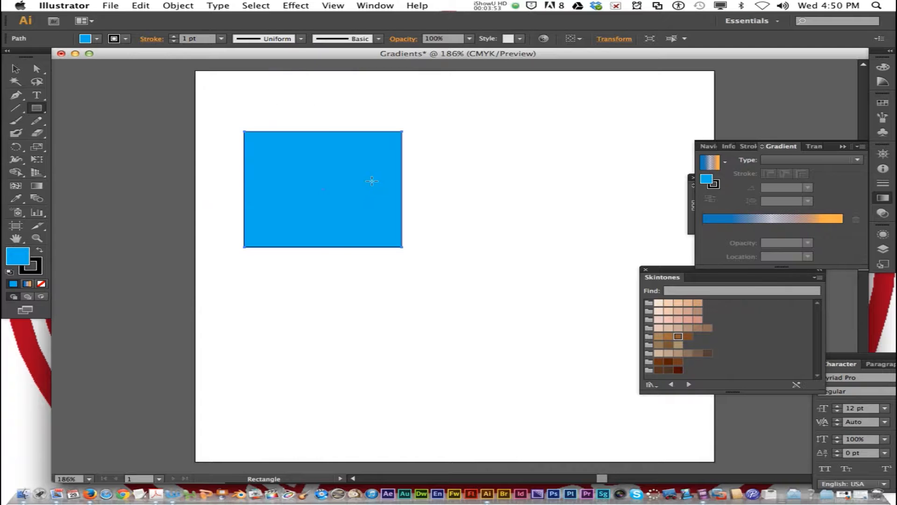
left_click(393, 169)
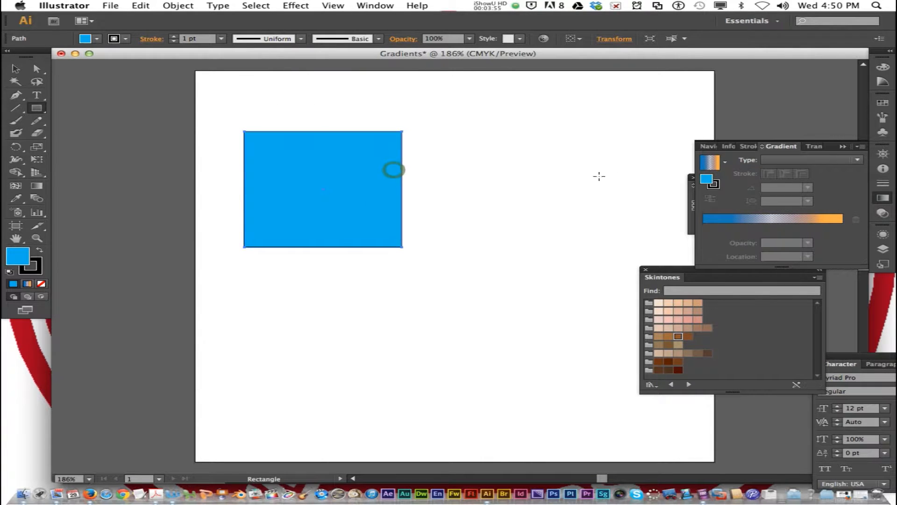
left_click(711, 163)
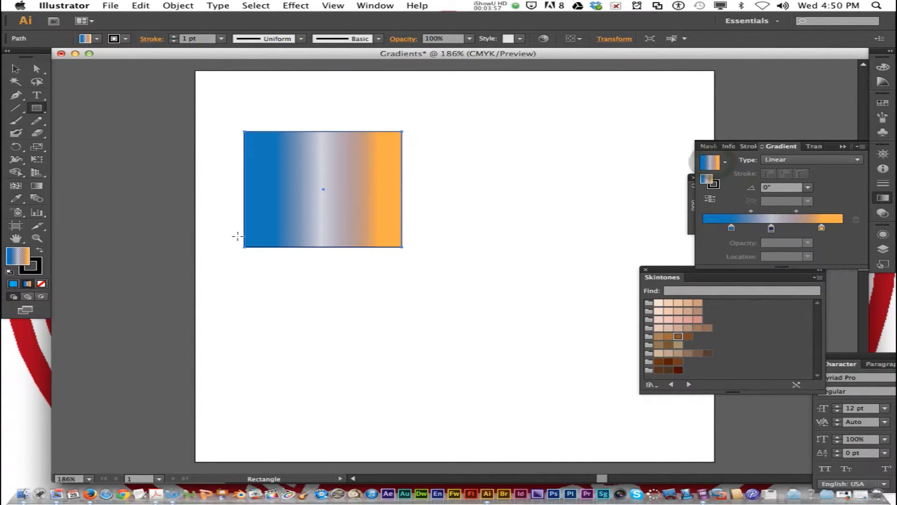
left_click(96, 39)
Add color stops at about 34% and 68% on the rectangle's gradient, and remove the 68% stop
left_click(751, 228)
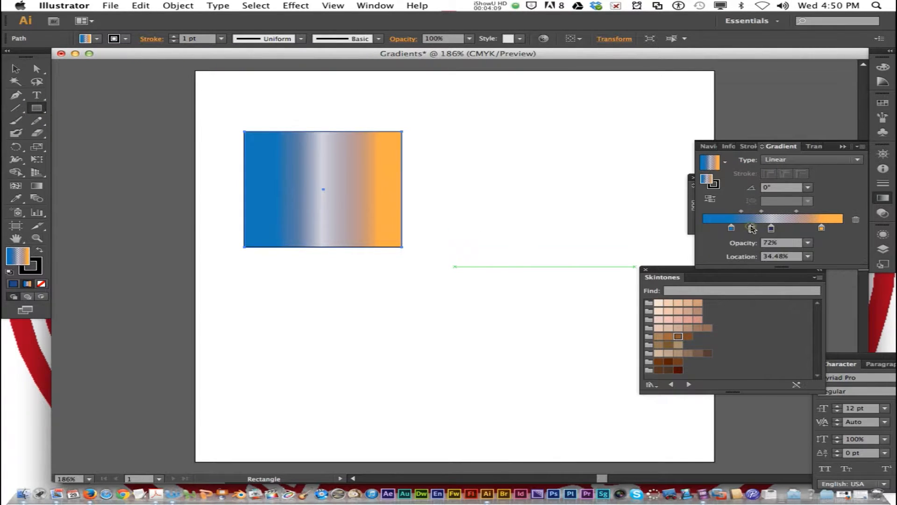
left_click(798, 228)
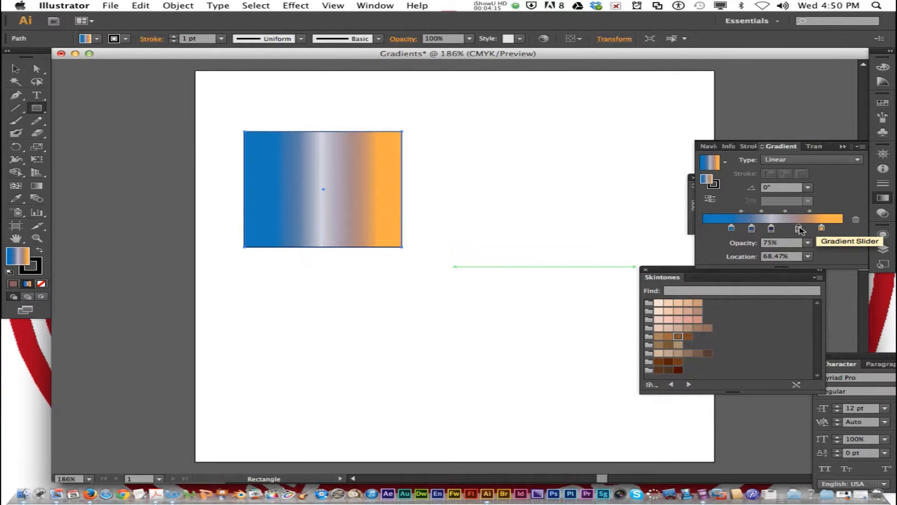
left_click_drag(800, 229, 800, 250)
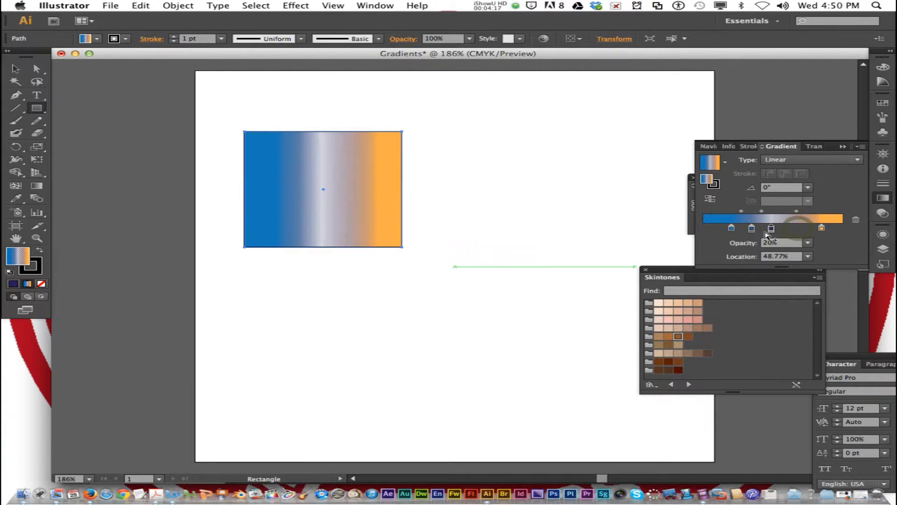
Remove the extra stop between blue and navy, and move the blue stop to the gradient's start and the orange stop to 100%
left_click_drag(753, 231, 705, 230)
left_click(732, 229)
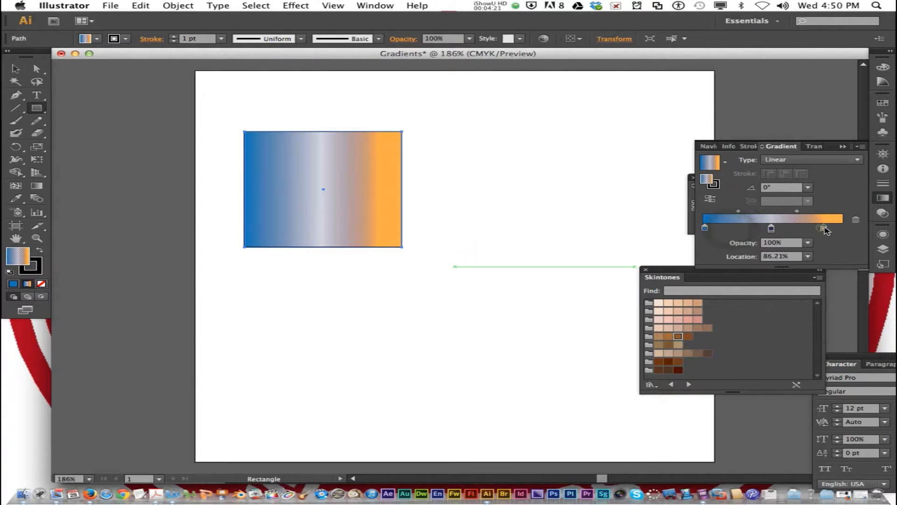
left_click_drag(822, 229, 850, 231)
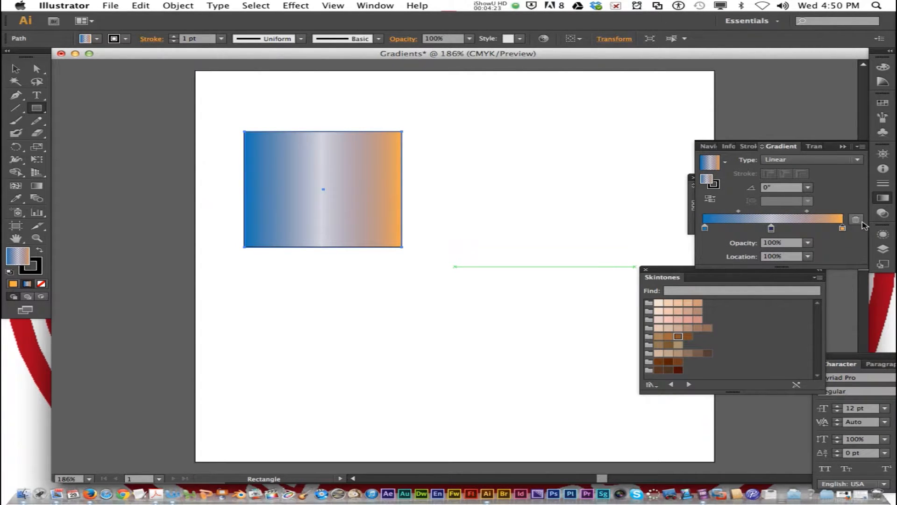
Remove the orange color stop from the rectangle's gradient, undo the removal, and change the gradient type to Radial
left_click(859, 220)
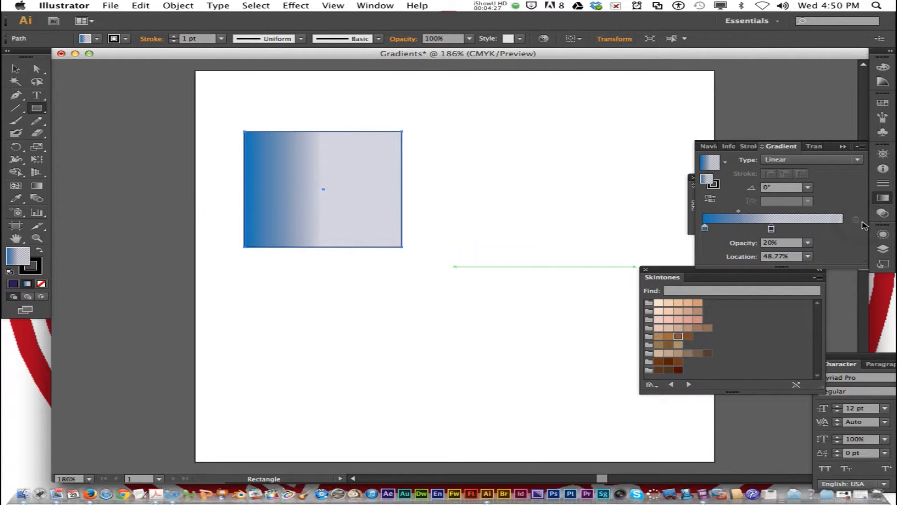
key("super+z")
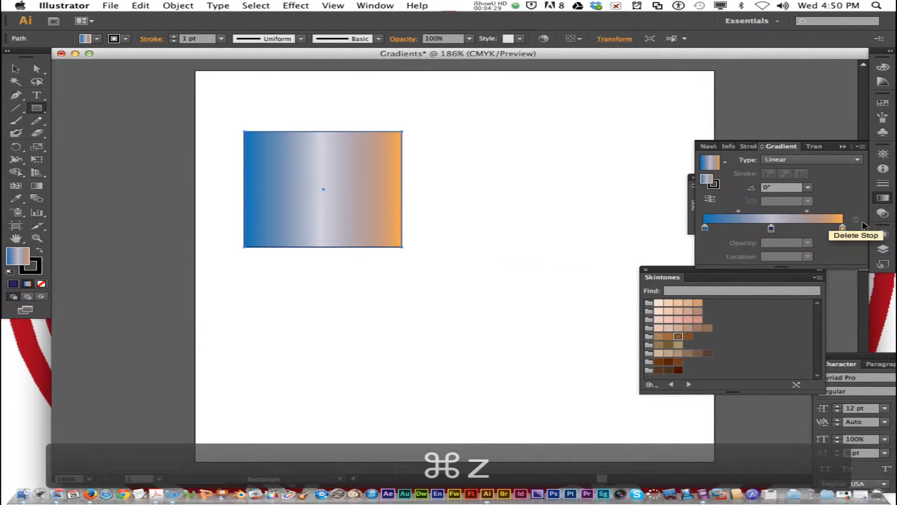
left_click(823, 160)
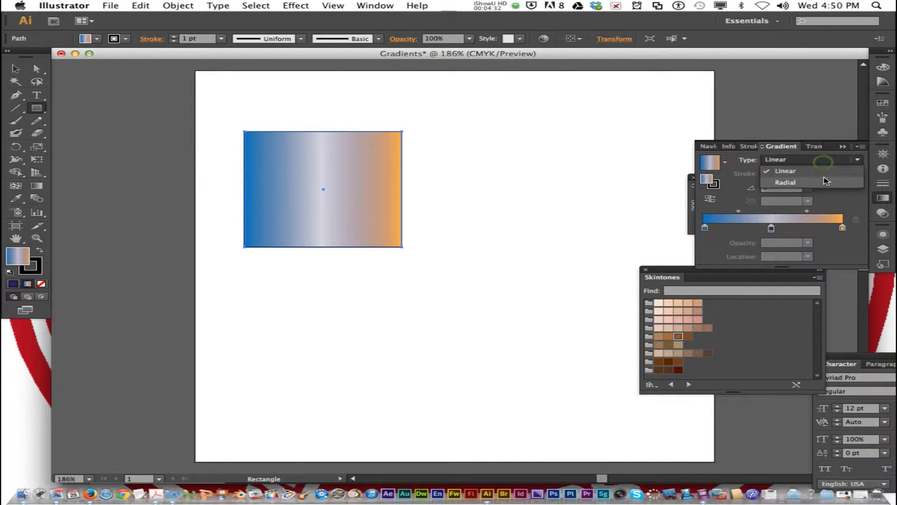
left_click(825, 182)
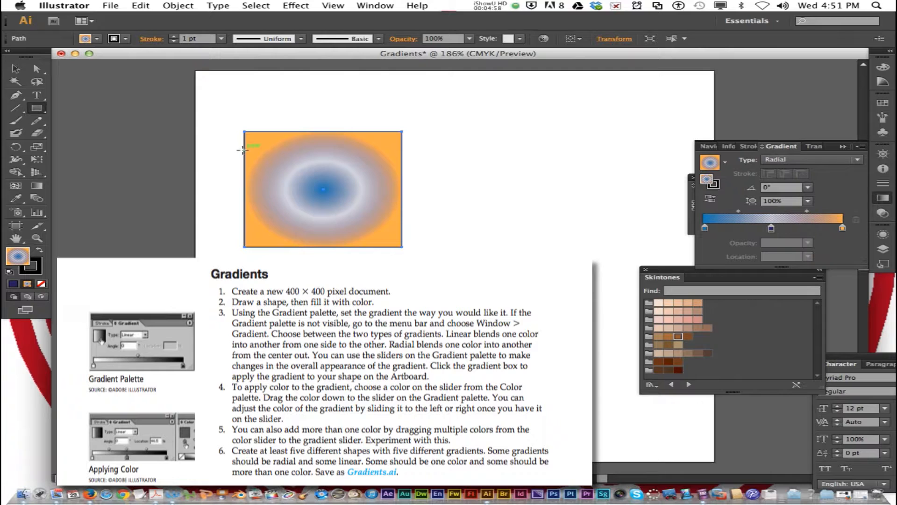
Draw an ellipse about 82 px high beside the rectangle, and a triangle about 129 px high and a pentagon about 76 px high below
left_click_drag(36, 107, 83, 133)
left_click_drag(495, 129, 593, 208)
left_click_drag(39, 111, 93, 145)
left_click_drag(255, 325, 210, 388)
left_click_drag(423, 311, 459, 347)
key("Up")
key("Up")
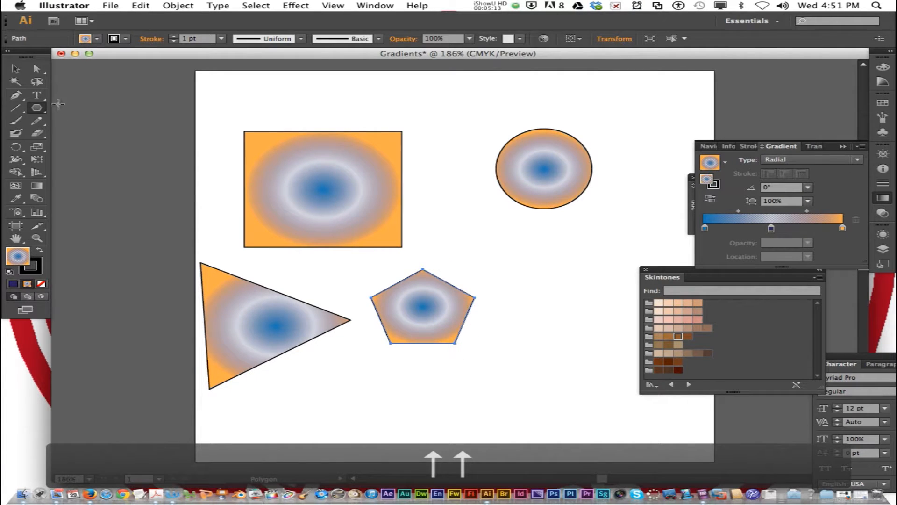
Draw a ten-pointed star below the ellipse and fill it with the Fading Sky gradient
left_click_drag(37, 107, 108, 154)
left_click_drag(540, 259, 596, 300)
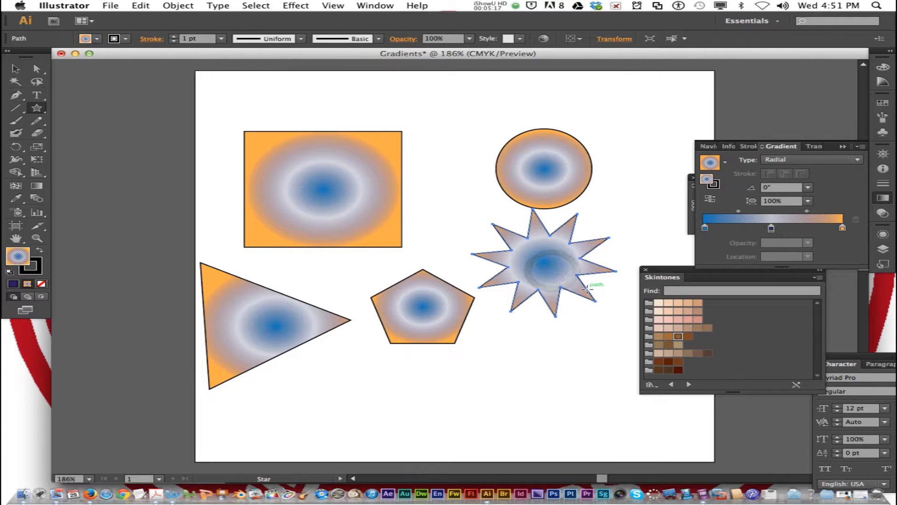
left_click(725, 163)
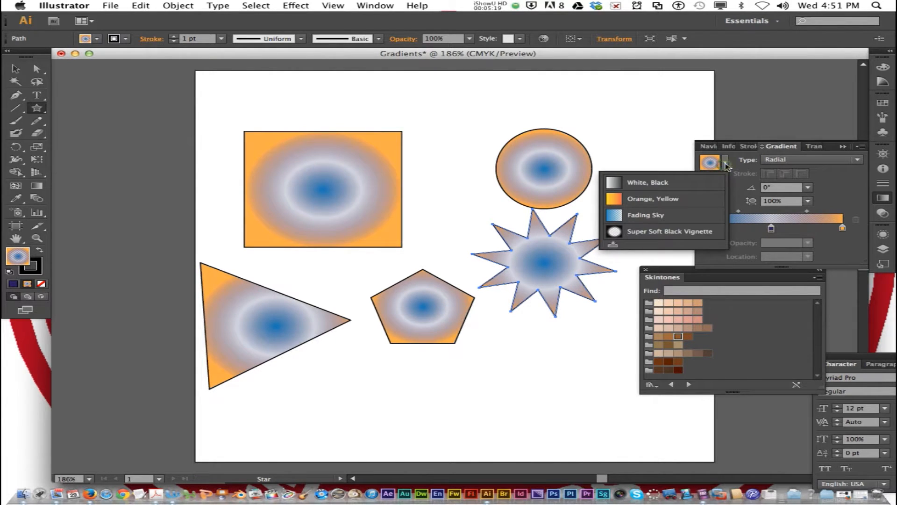
left_click(668, 215)
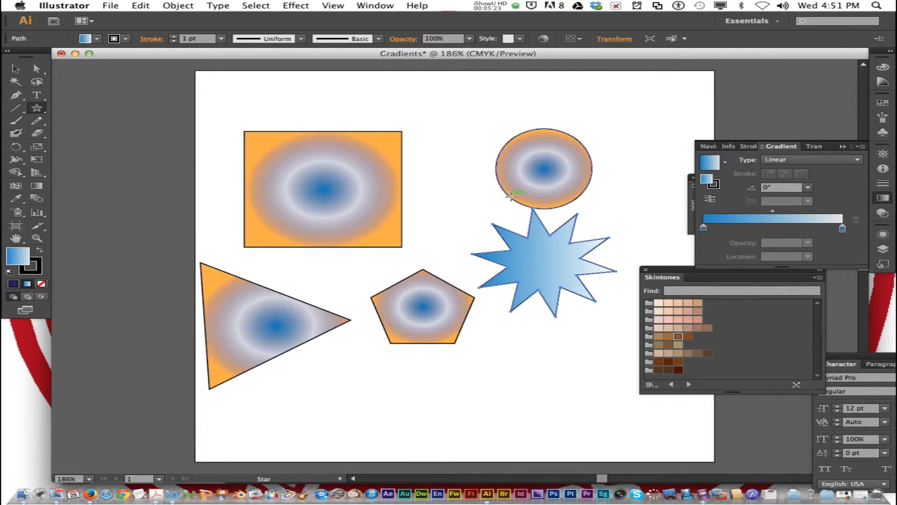
Fill the ellipse with the Super Soft Black Vignette gradient
key("super")
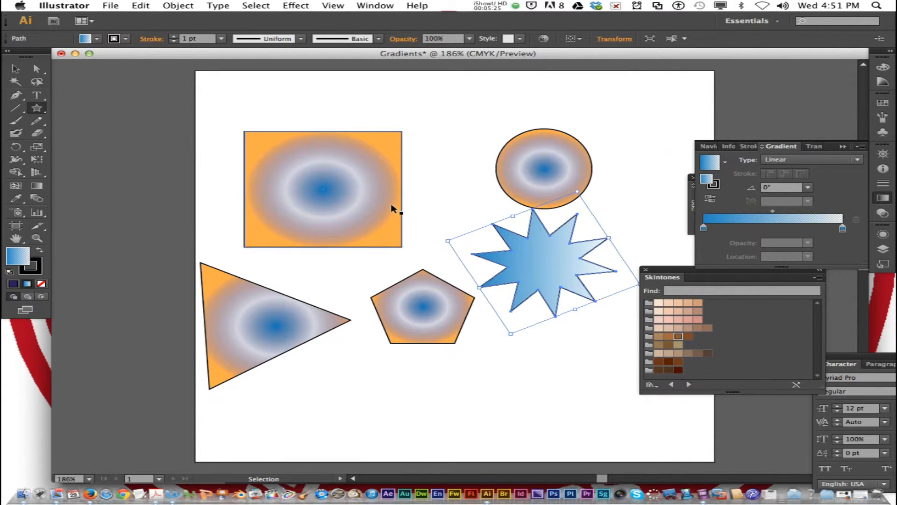
left_click(555, 172)
left_click(726, 164)
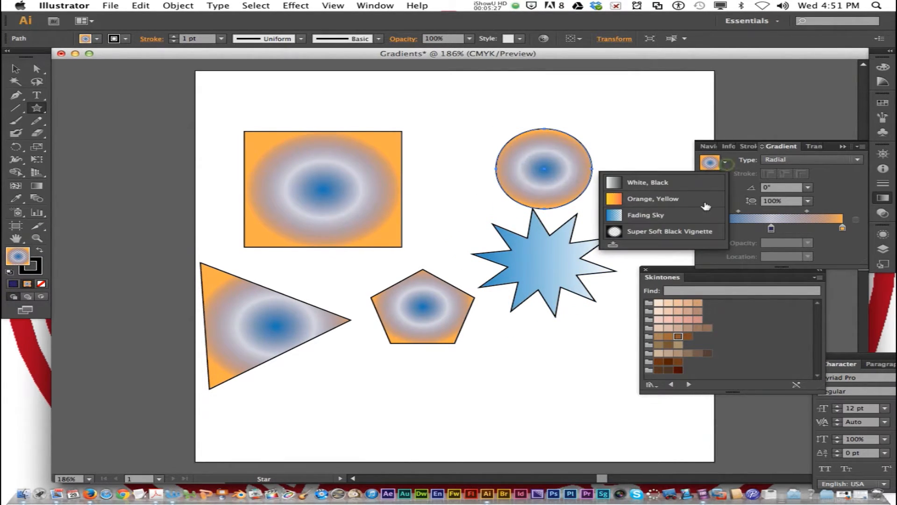
left_click(673, 233)
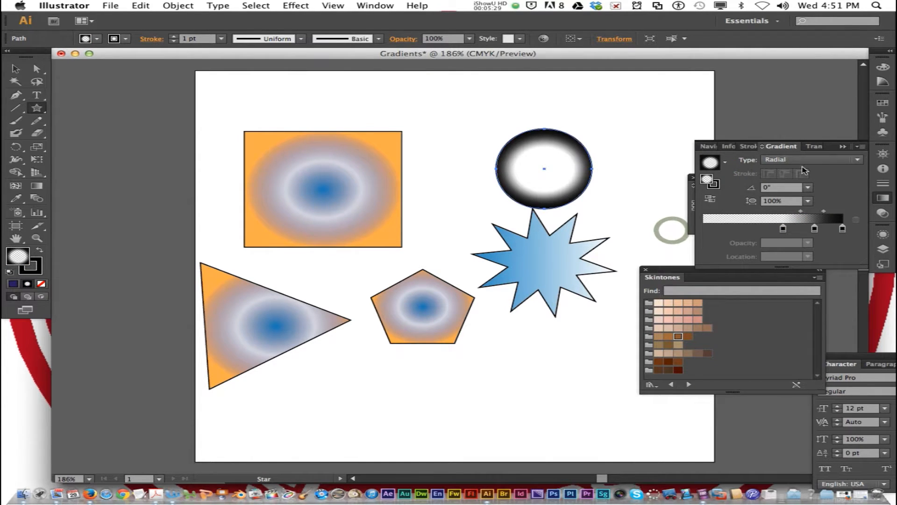
Open the Spectrums gradient swatch library
left_click(862, 147)
left_click(888, 105)
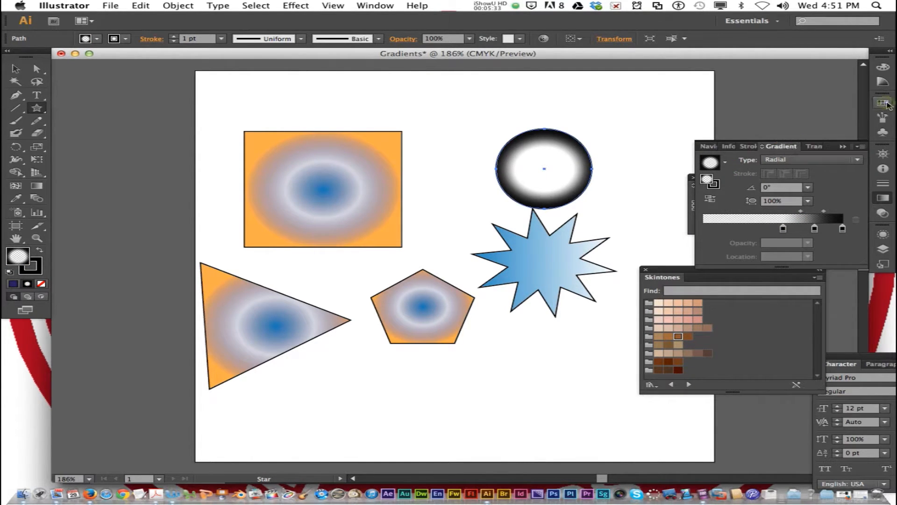
left_click(884, 106)
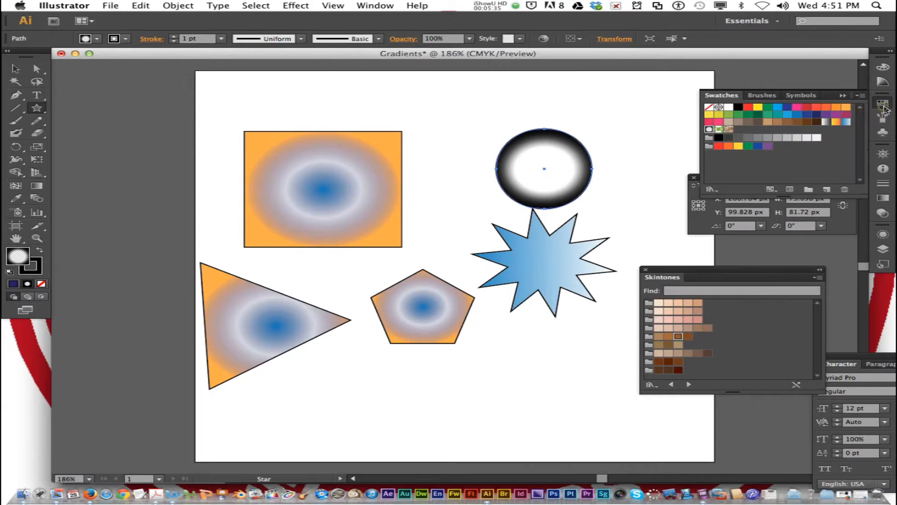
left_click(860, 96)
mouse_move(775, 307)
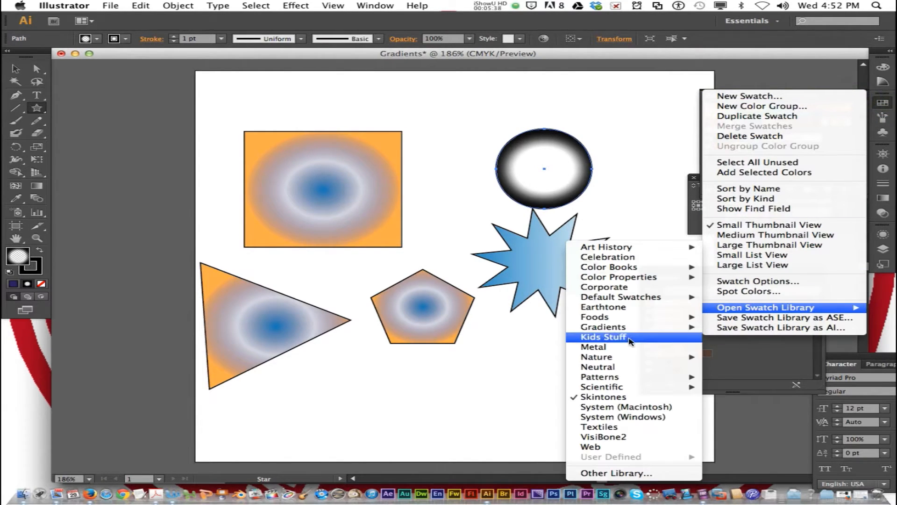
mouse_move(637, 330)
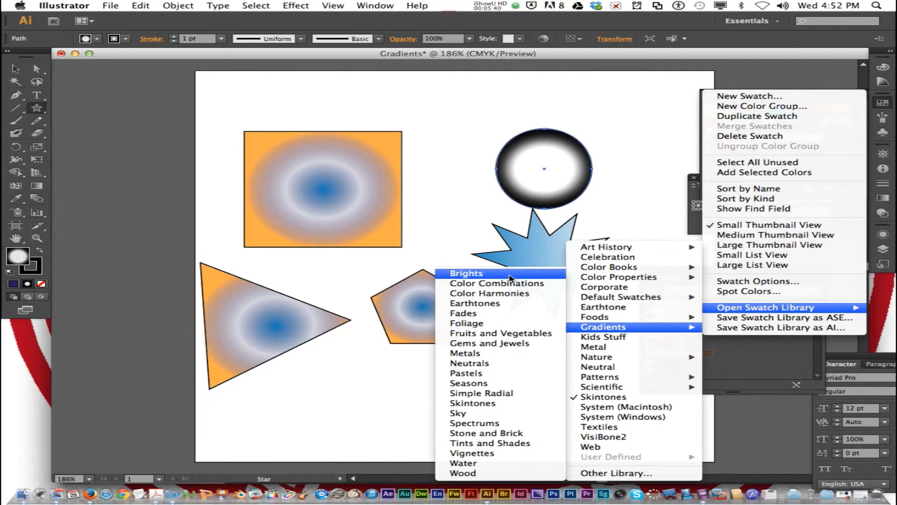
left_click(511, 424)
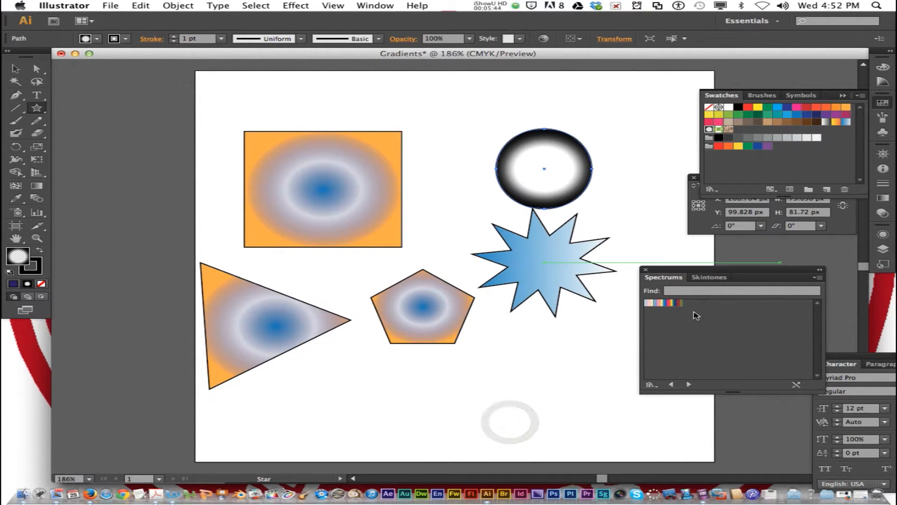
Try several Spectrums gradients on the ellipse, ending with the second swatch, the softer multicolor spectrum
left_click(673, 304)
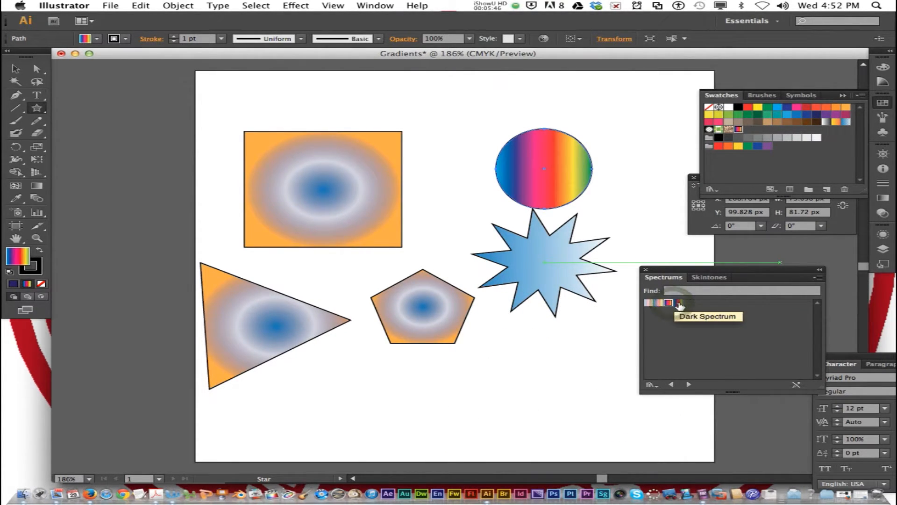
left_click(677, 303)
left_click(659, 303)
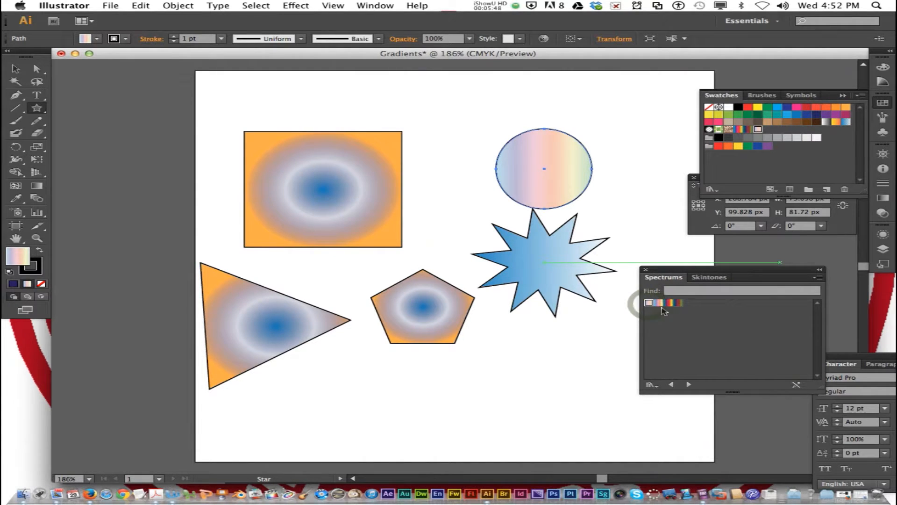
left_click(660, 303)
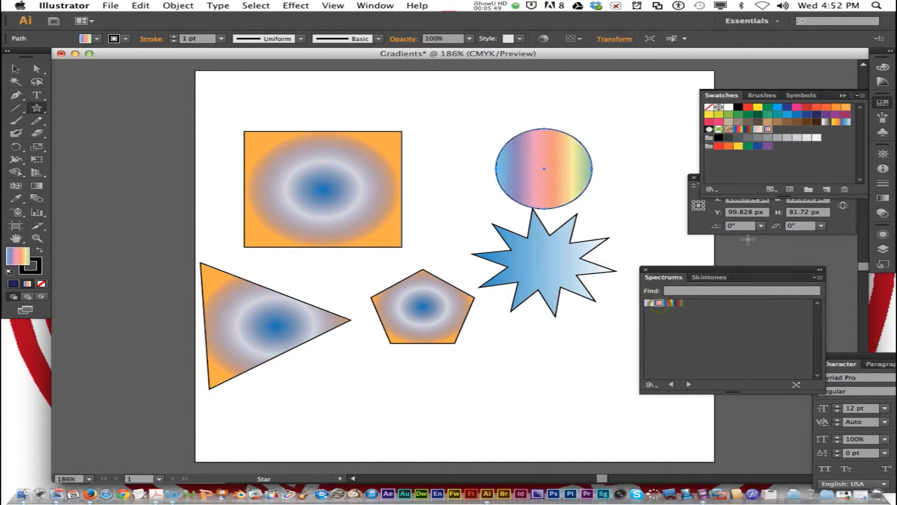
Open the Metals gradient swatch library and fill the pentagon with the silver-gray radial gradient
left_click(861, 96)
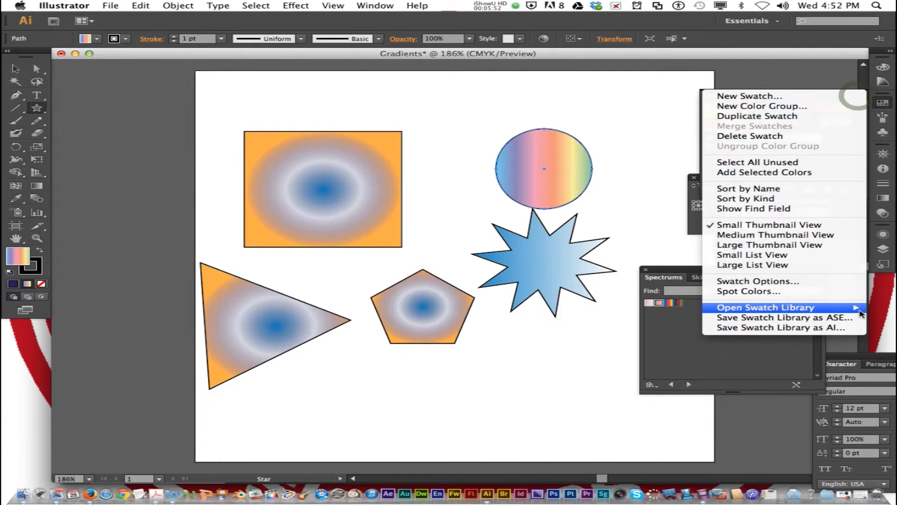
mouse_move(855, 307)
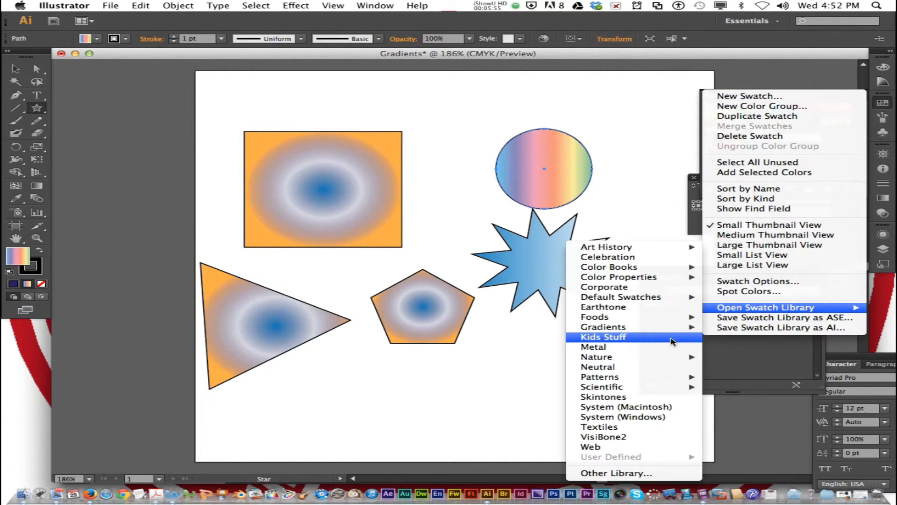
mouse_move(677, 329)
left_click(524, 353)
left_click(447, 311)
left_click(697, 303)
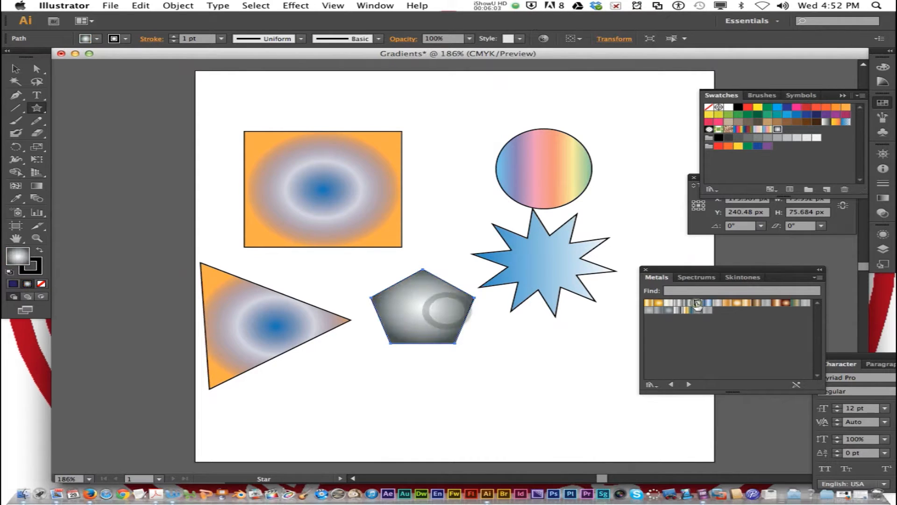
Fill the triangle with the linear bronze gradient and the rectangle with the linear gold gradient from the Metals library
left_click(290, 334)
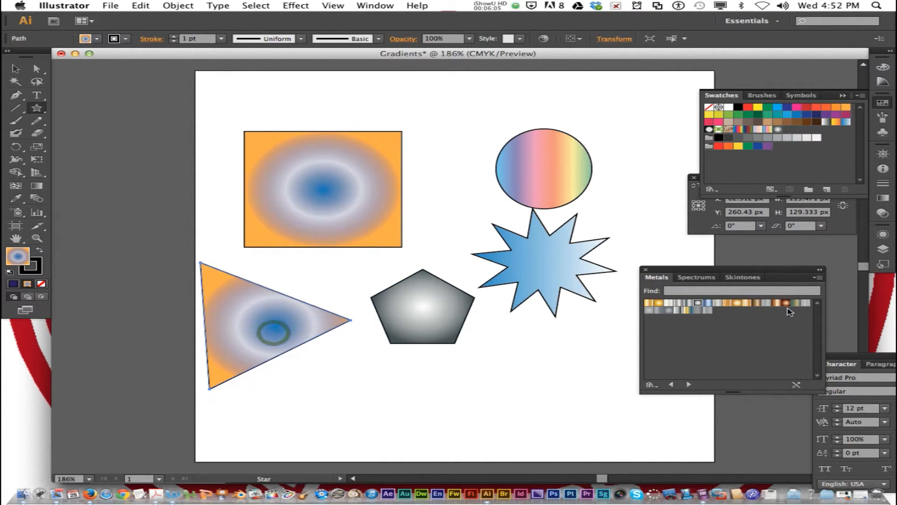
left_click(776, 303)
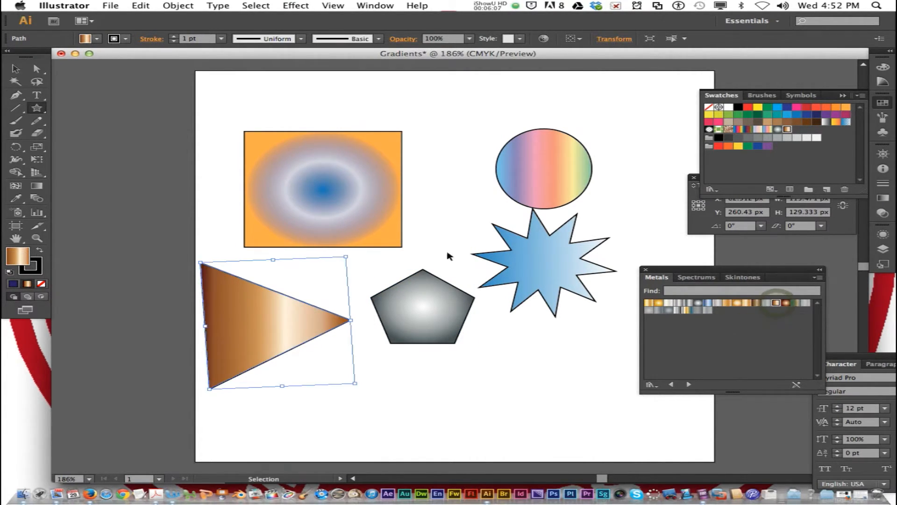
left_click(362, 224)
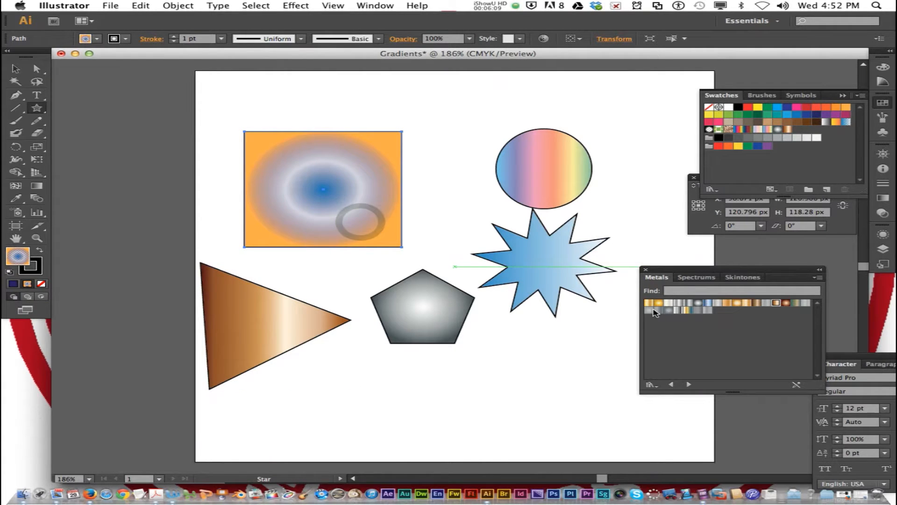
left_click(649, 304)
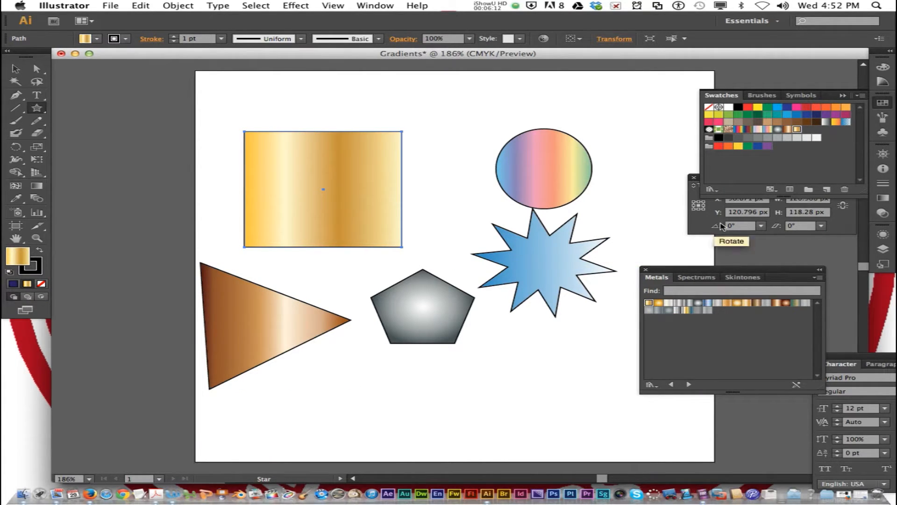
Remove the dark gold middle stop from the rectangle's gradient and move the second-to-last stop to 64.67%
left_click(703, 226)
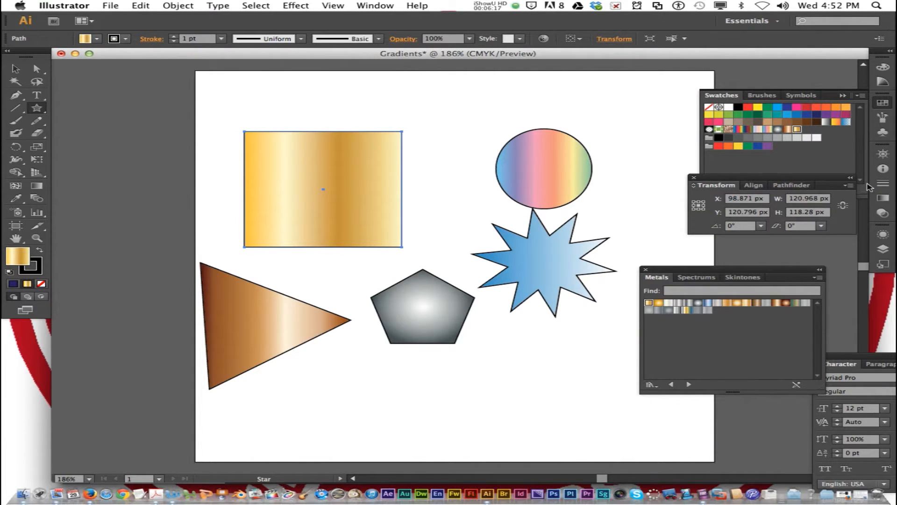
left_click(883, 199)
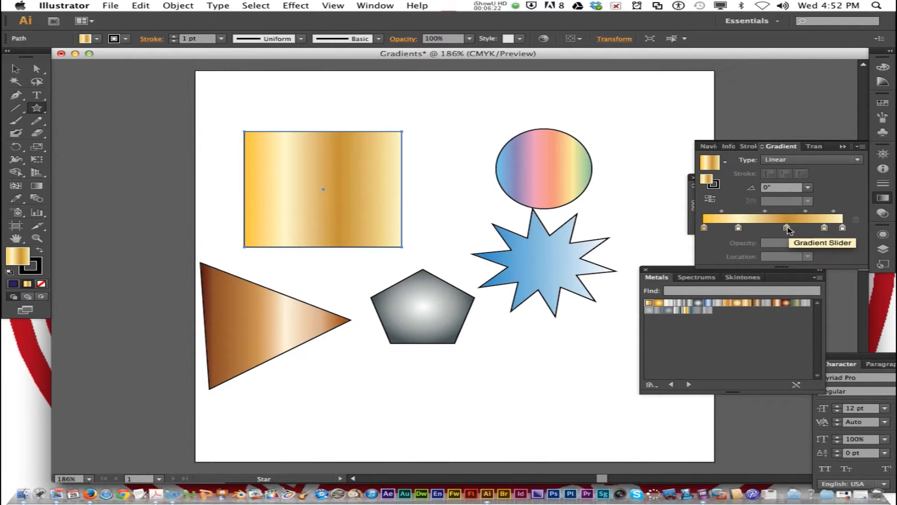
left_click_drag(787, 229, 789, 255)
left_click_drag(824, 229, 794, 232)
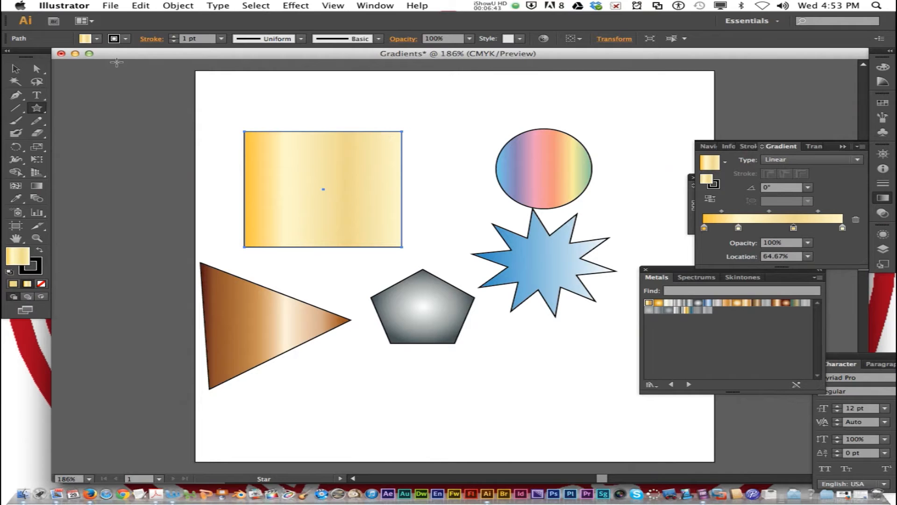
Save the document as Gradients.ai in the 1a_lastnamei_illustrator folder with Illustrator CS6 options, and close it
left_click(110, 6)
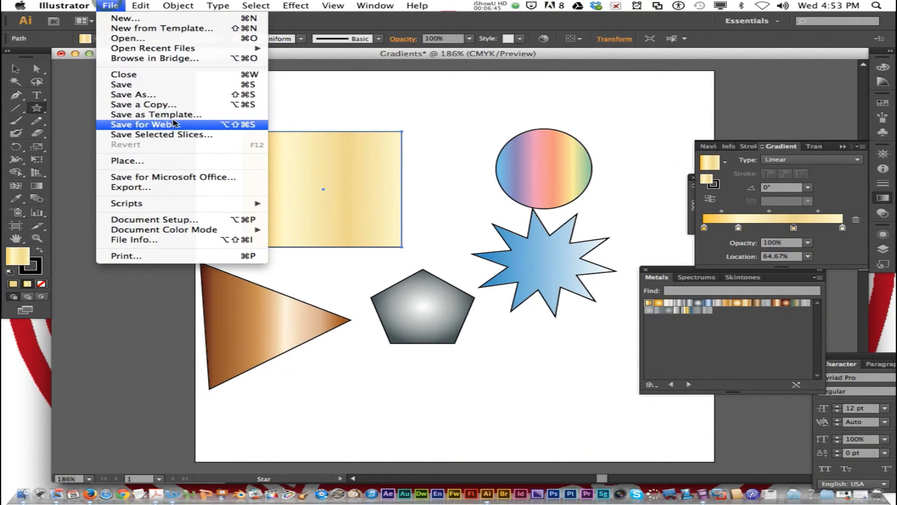
left_click(177, 98)
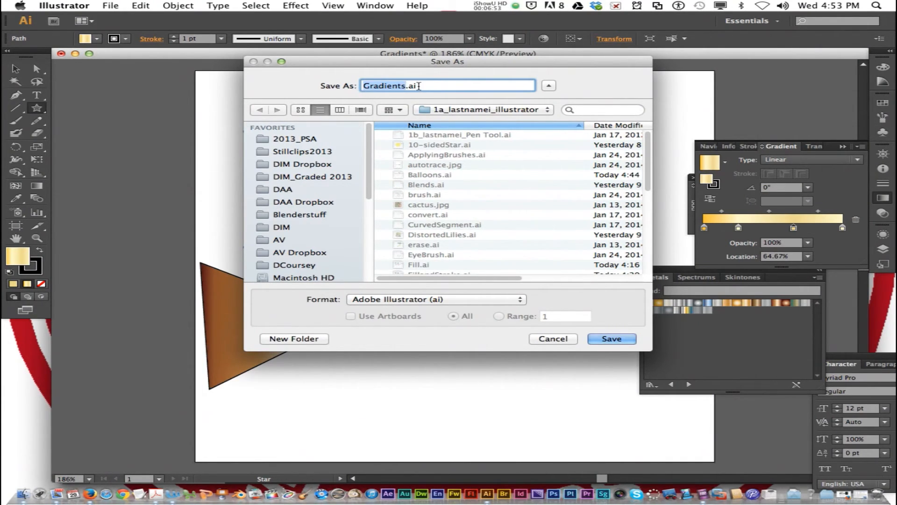
left_click(609, 339)
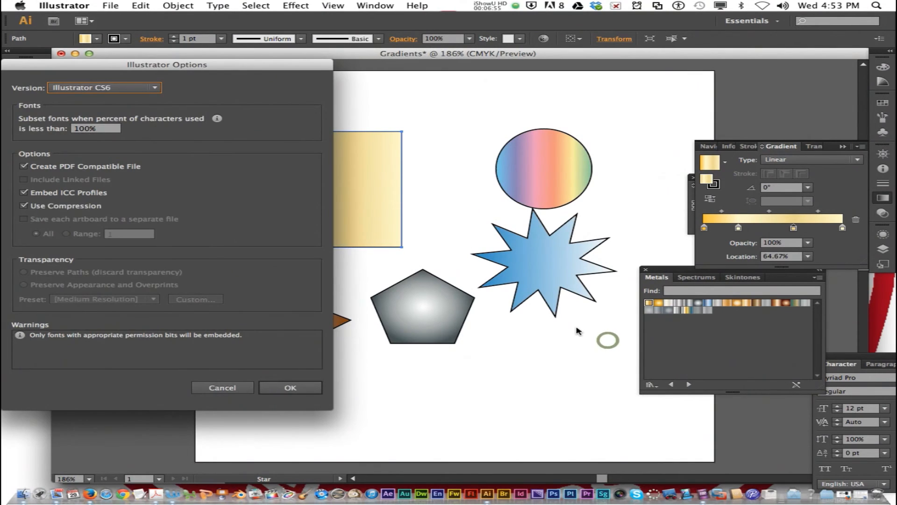
left_click(290, 387)
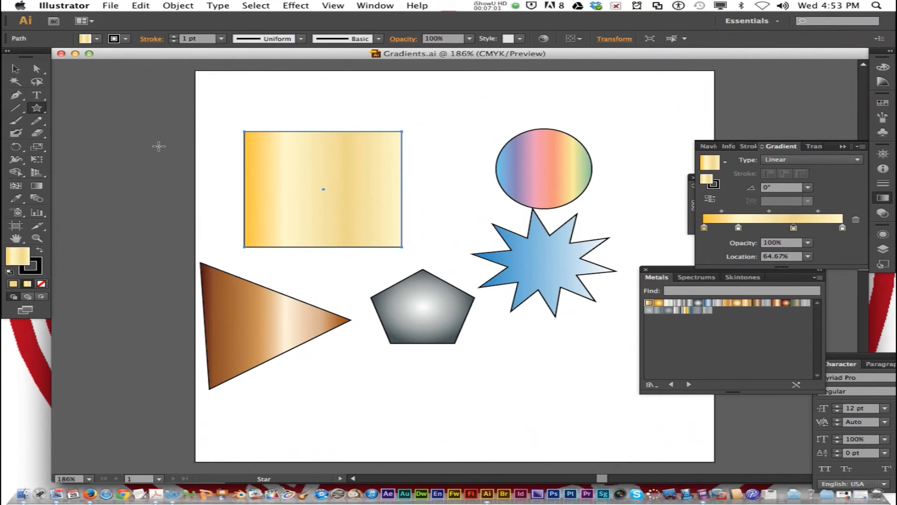
left_click(61, 54)
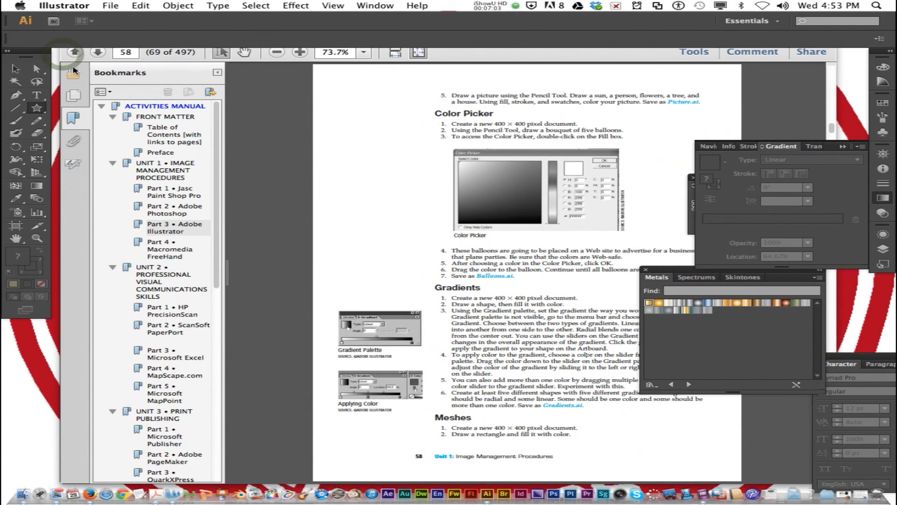